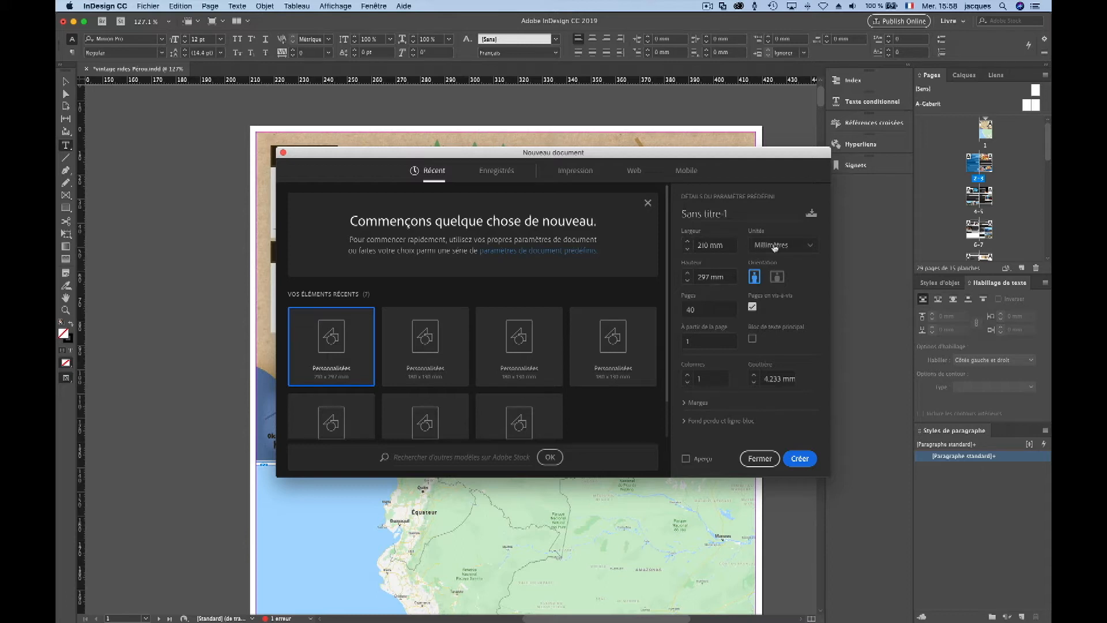
- Create a four-page 210 × 297 mm facing-pages document and add a nearly full-page text frame reading "un deux trois" on page 1
{"action": "double_click", "coordinate": [690, 309]}
{"action": "left_click", "coordinate": [800, 458]}
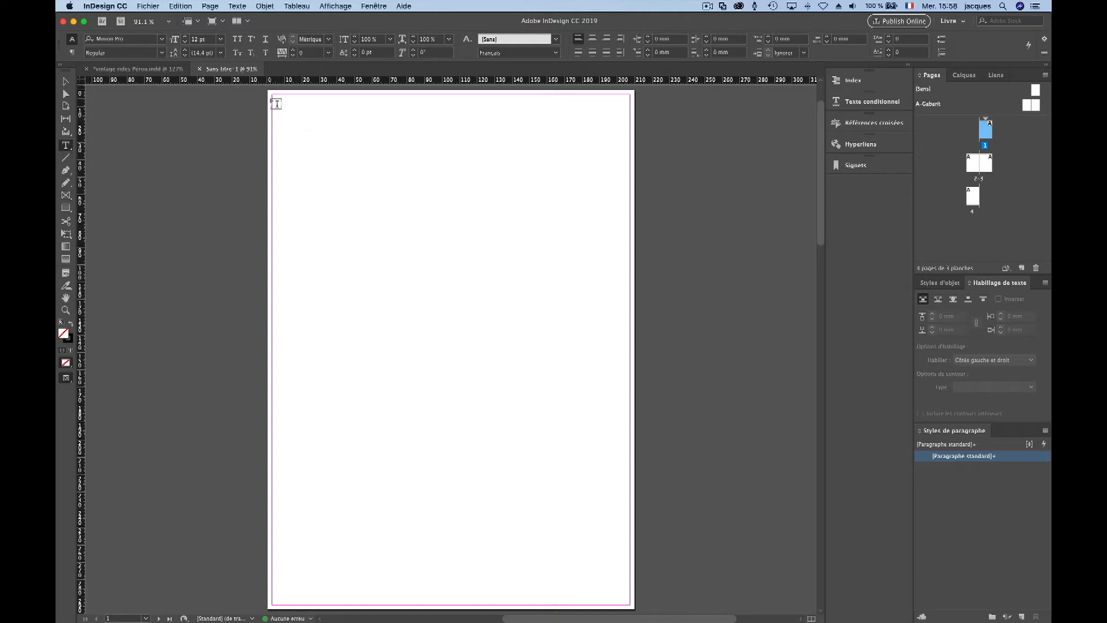
{"action": "left_click_drag", "start_coordinate": [273, 95], "coordinate": [618, 600]}
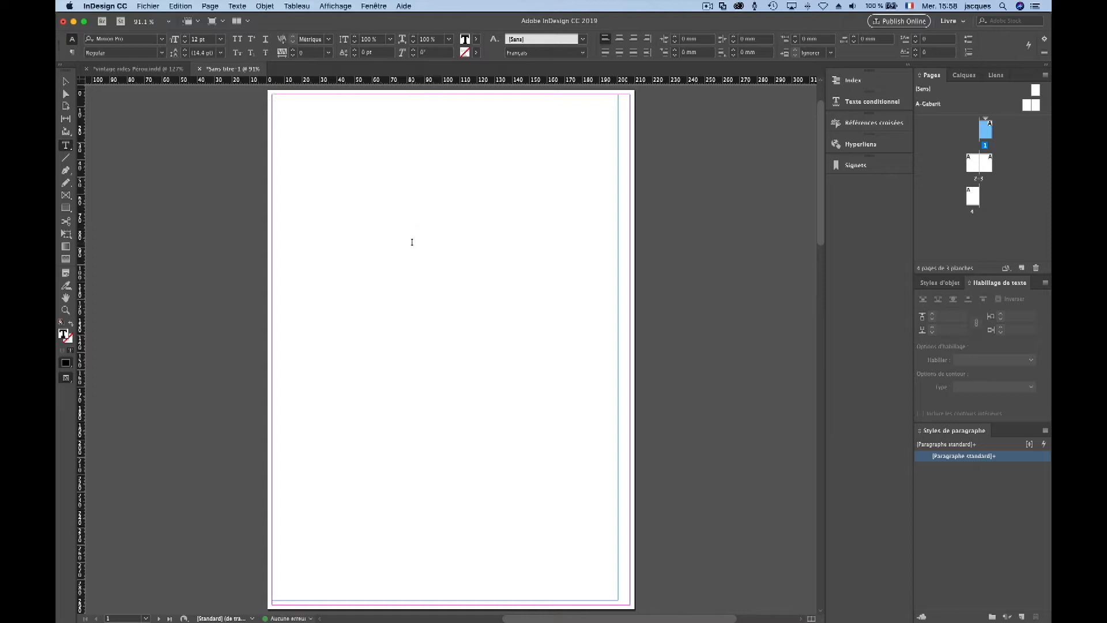
{"action": "type", "text": "un deux trois"}
- Draw an empty rectangular image frame about 98 × 72 mm in the upper part of page 1, below the text line
{"action": "left_click", "coordinate": [65, 195]}
{"action": "left_click_drag", "start_coordinate": [292, 137], "coordinate": [466, 263]}
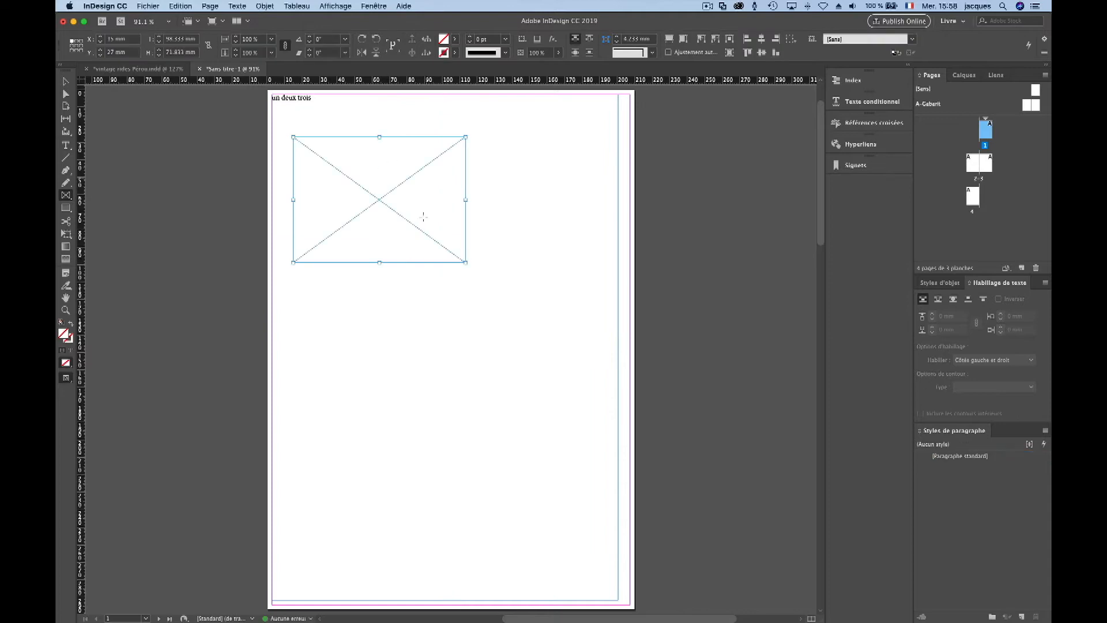
{"action": "right_click", "coordinate": [379, 209]}
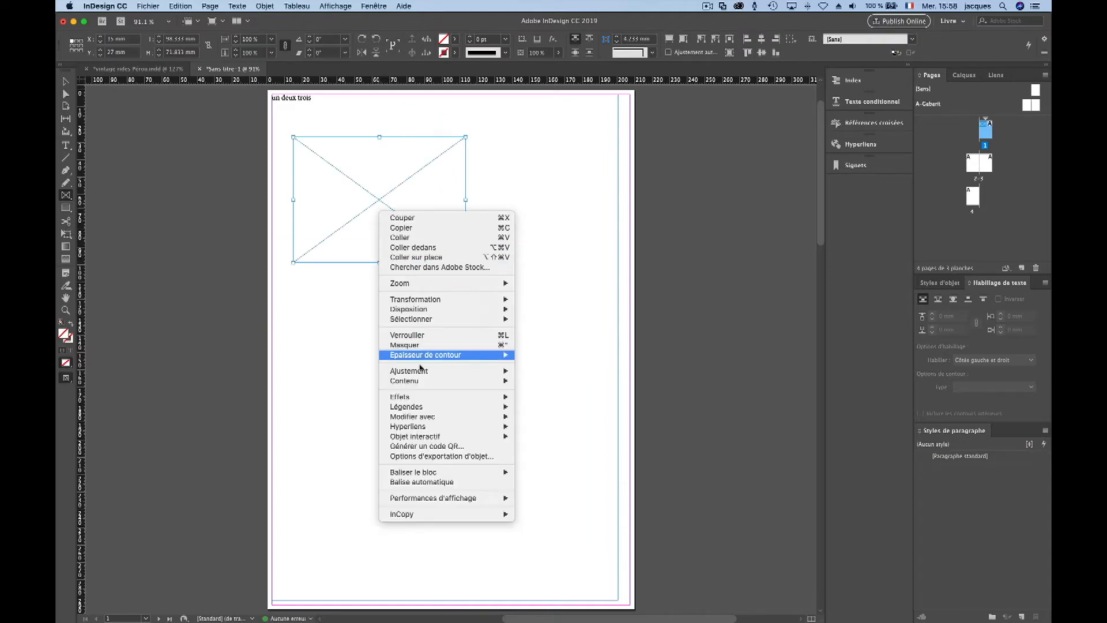
{"action": "mouse_move", "coordinate": [421, 370]}
{"action": "left_click", "coordinate": [566, 281]}
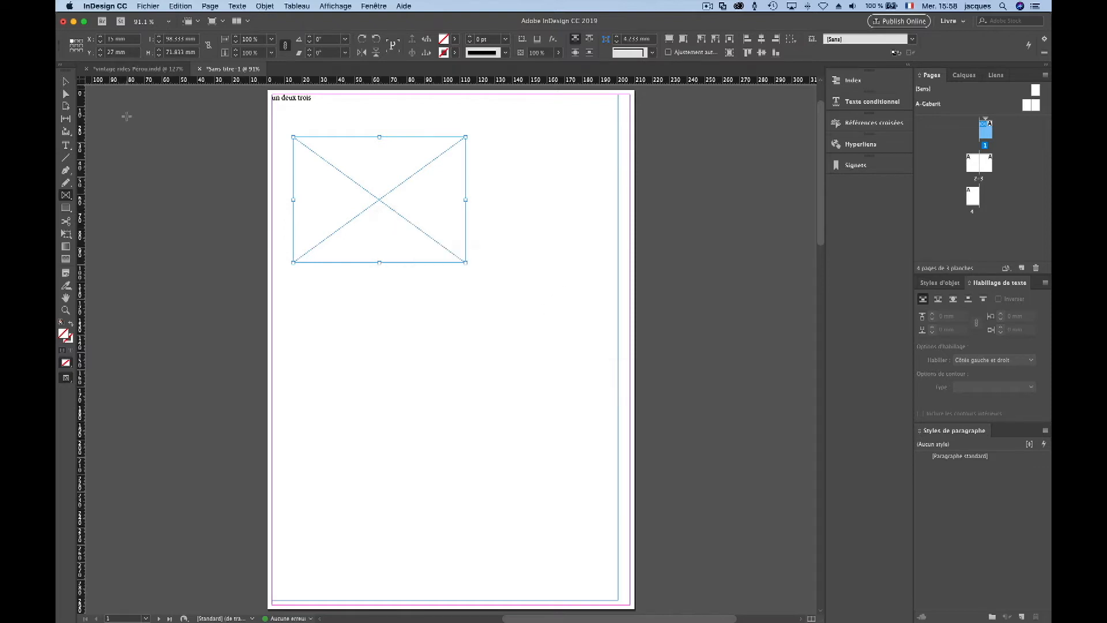
- Open the JPEG export settings for the untitled document and cancel without exporting
{"action": "left_click", "coordinate": [152, 8]}
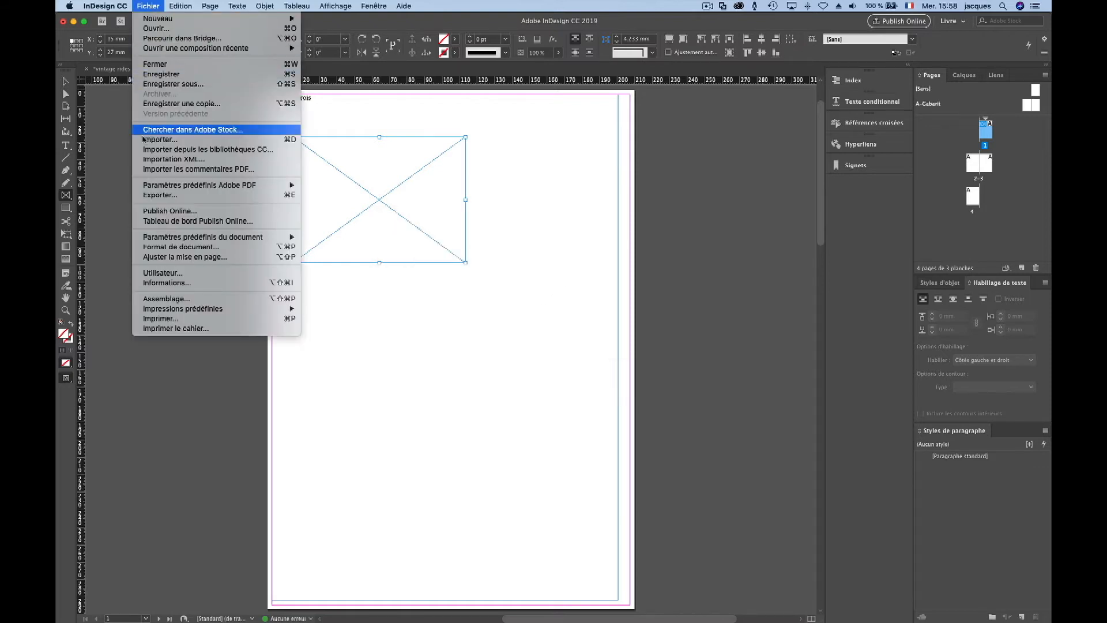
{"action": "left_click", "coordinate": [164, 195]}
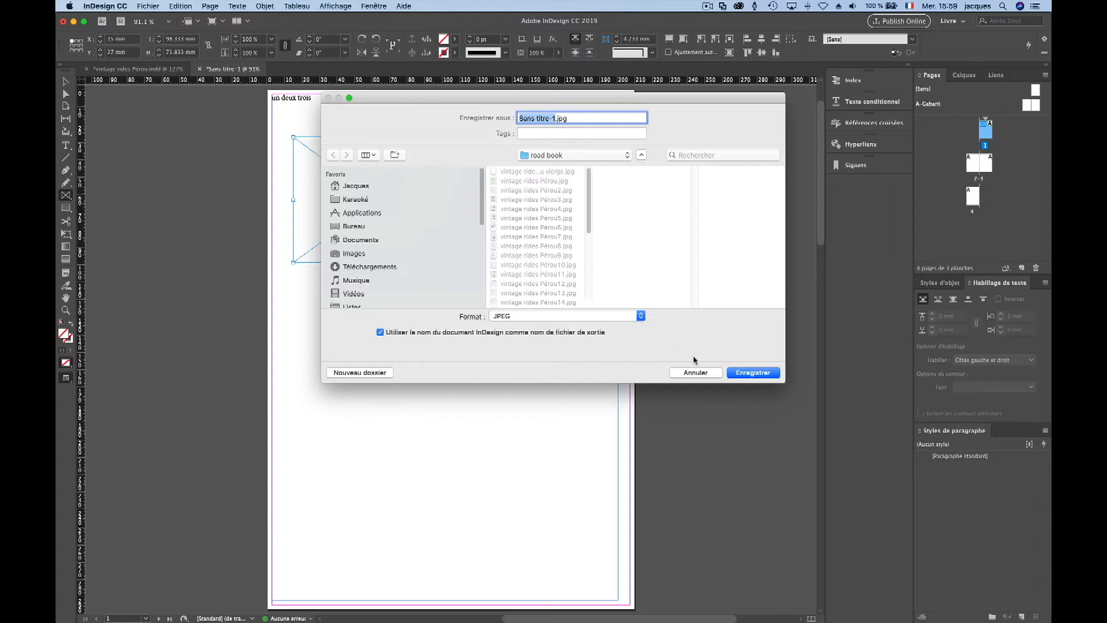
{"action": "left_click", "coordinate": [705, 374]}
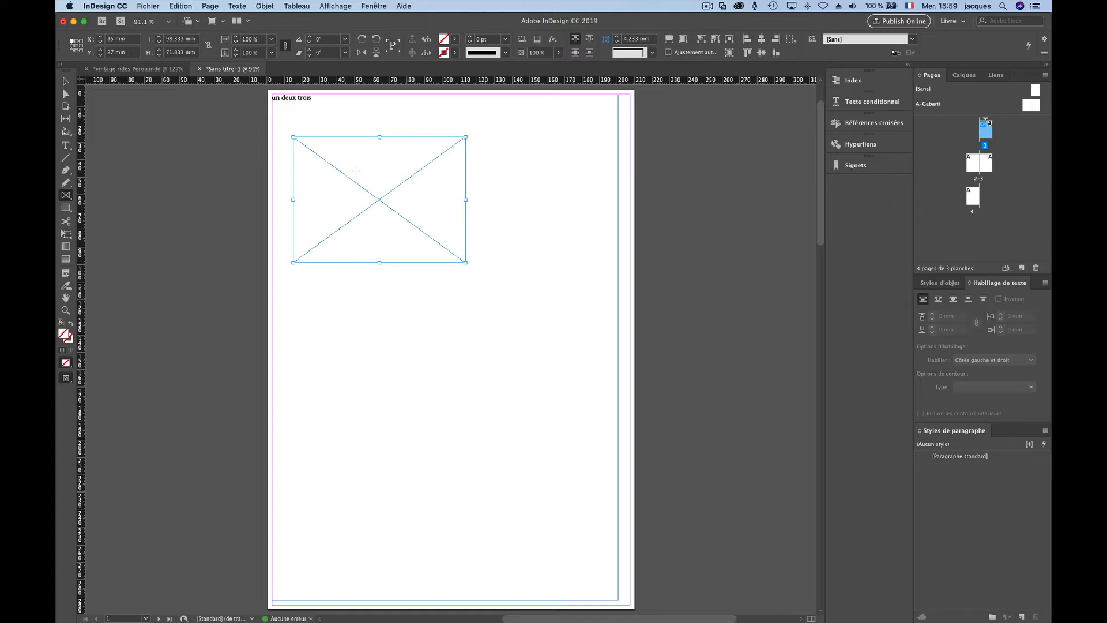
- Close the untitled document without saving it, returning to the "vintage rides Pérou" document
{"action": "left_click", "coordinate": [63, 21]}
{"action": "left_click", "coordinate": [531, 336]}
{"action": "left_click", "coordinate": [599, 335]}
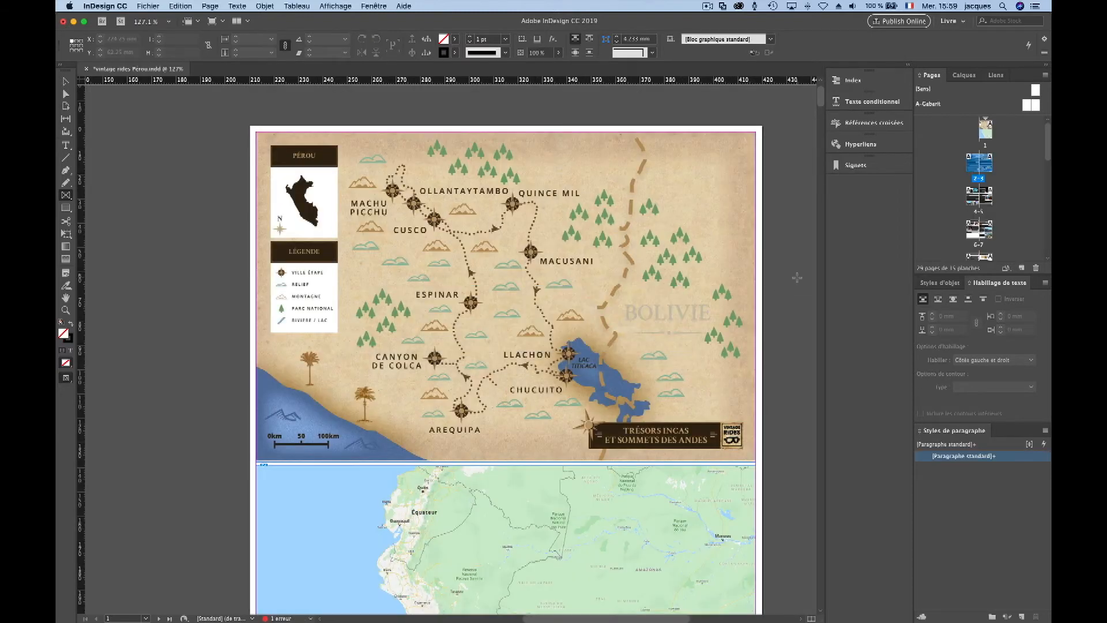
- Open the booklet printing setup for the Peru road book, preview its imposition, and cancel without printing
{"action": "mouse_move", "coordinate": [1048, 145]}
{"action": "left_mouse_down"}
{"action": "mouse_move", "coordinate": [1048, 242]}
{"action": "mouse_move", "coordinate": [1048, 141]}
{"action": "left_mouse_up"}
{"action": "left_click", "coordinate": [148, 6]}
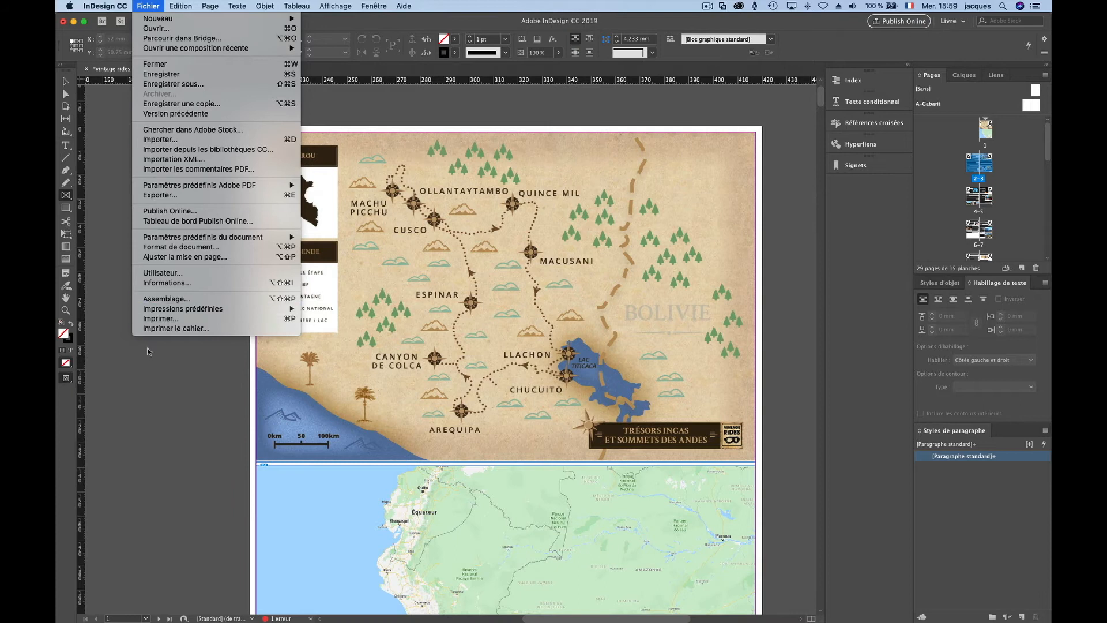
{"action": "left_click", "coordinate": [169, 328]}
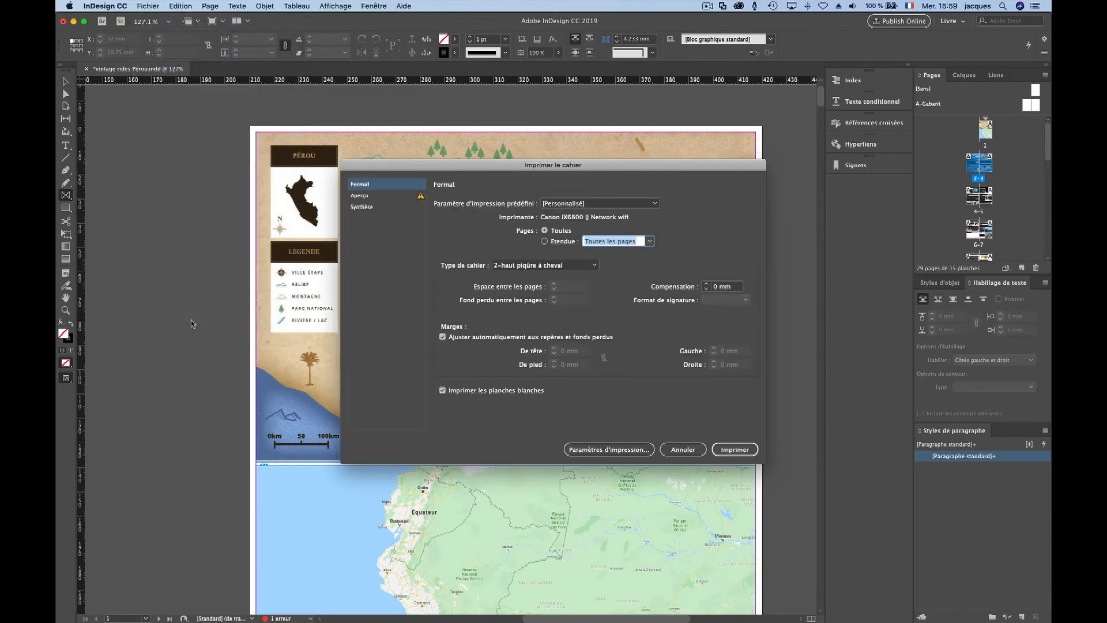
{"action": "left_click", "coordinate": [383, 197]}
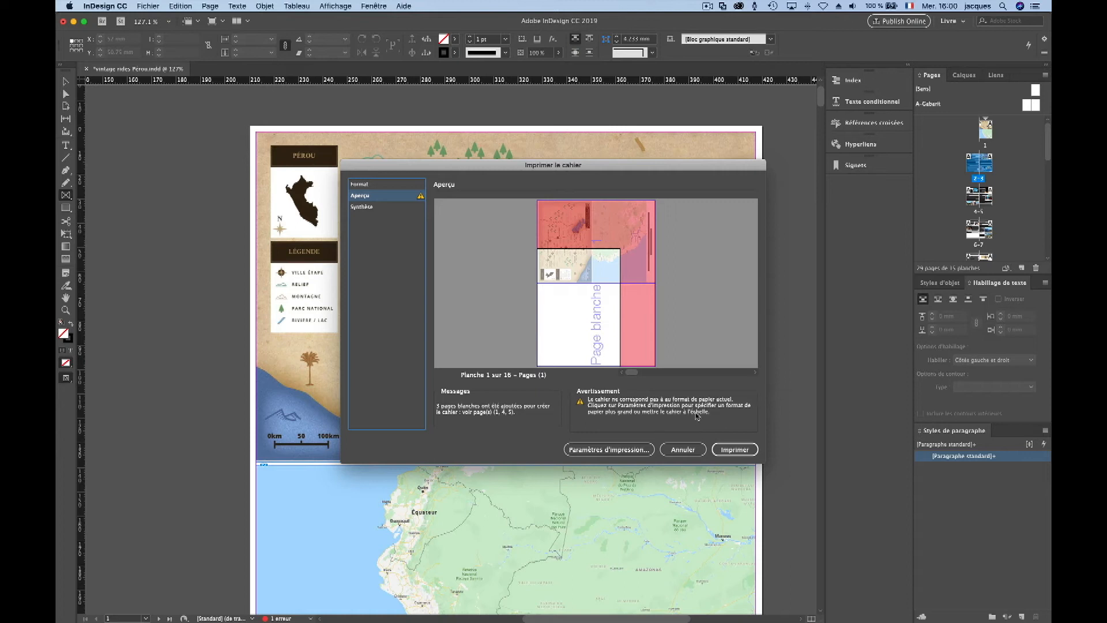
{"action": "left_click", "coordinate": [681, 450]}
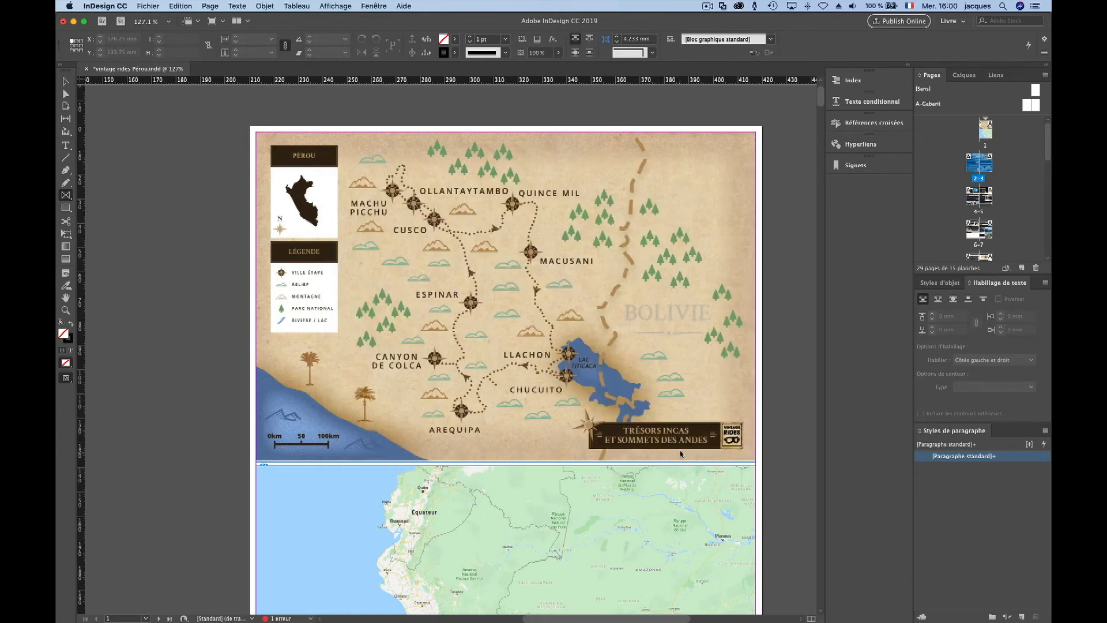
- In the layout adjustment settings, set the page width to 148.5 mm and the height to 210 mm
{"action": "left_click", "coordinate": [148, 6]}
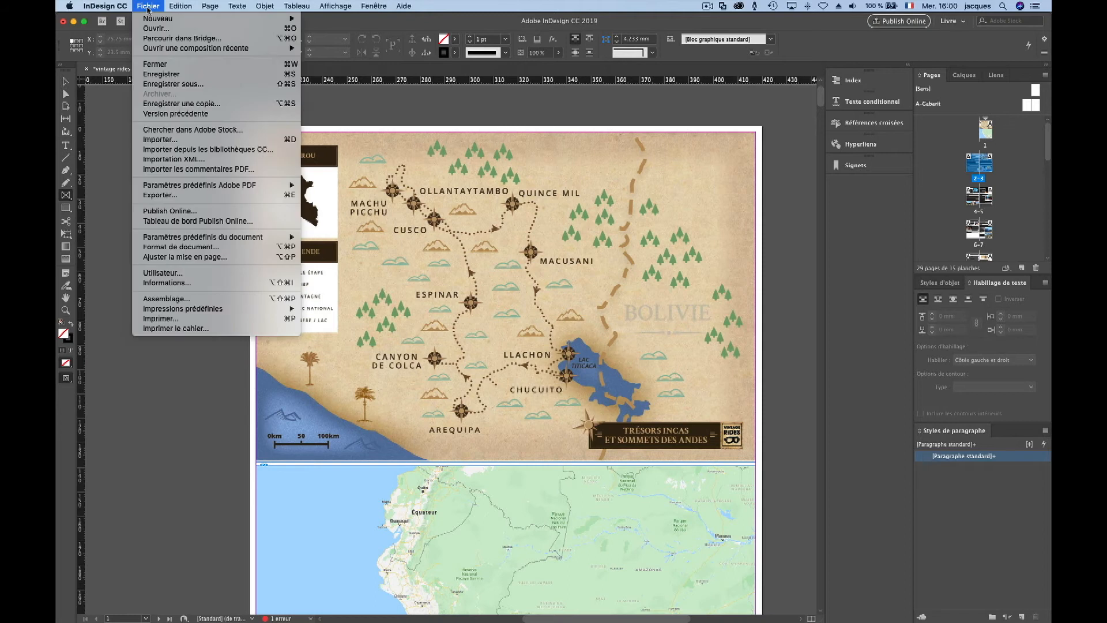
{"action": "left_click", "coordinate": [187, 257]}
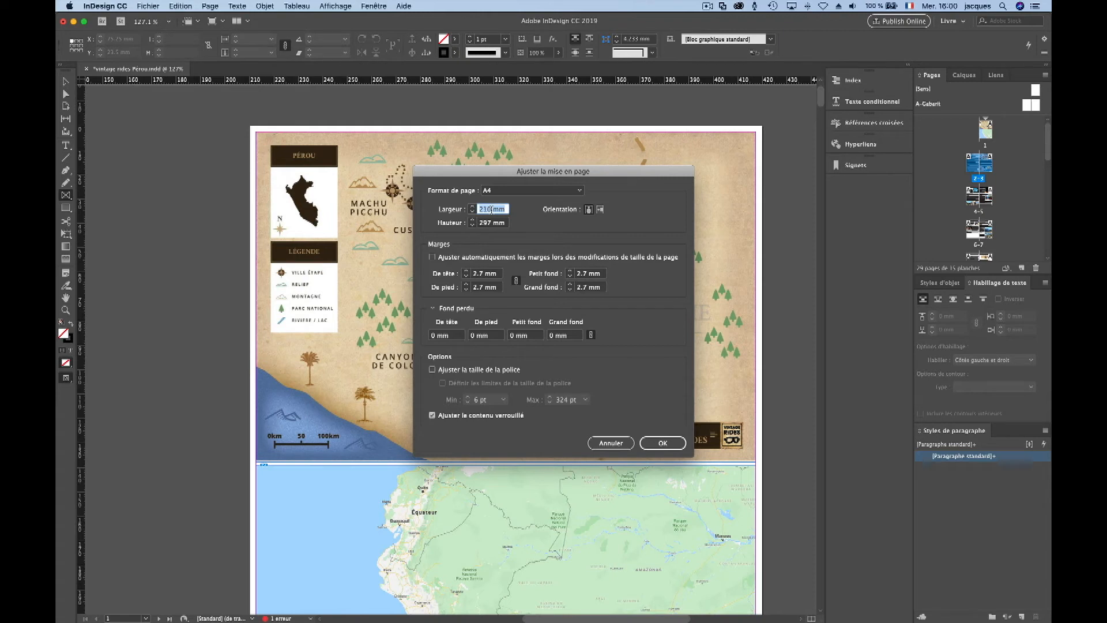
{"action": "type", "text": "148.5"}
{"action": "left_click", "coordinate": [492, 223]}
{"action": "left_click_drag", "start_coordinate": [490, 224], "coordinate": [470, 225]}
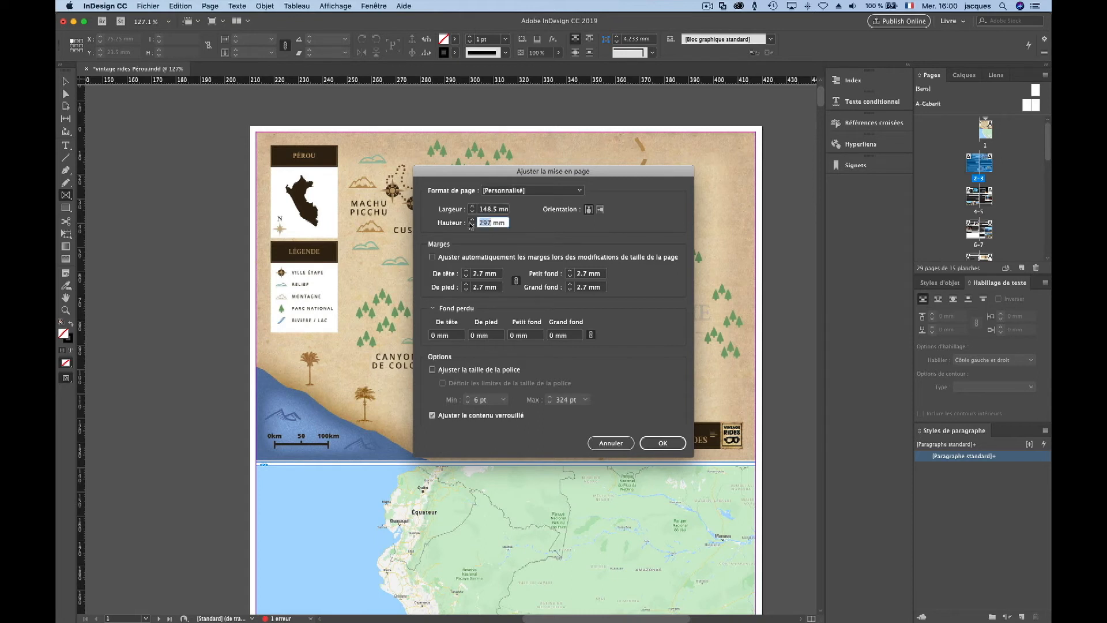
{"action": "type", "text": "210"}
- Enable font size adjustment with limits of 6 pt minimum and 324 pt maximum, and apply the layout adjustment
{"action": "left_click", "coordinate": [479, 374]}
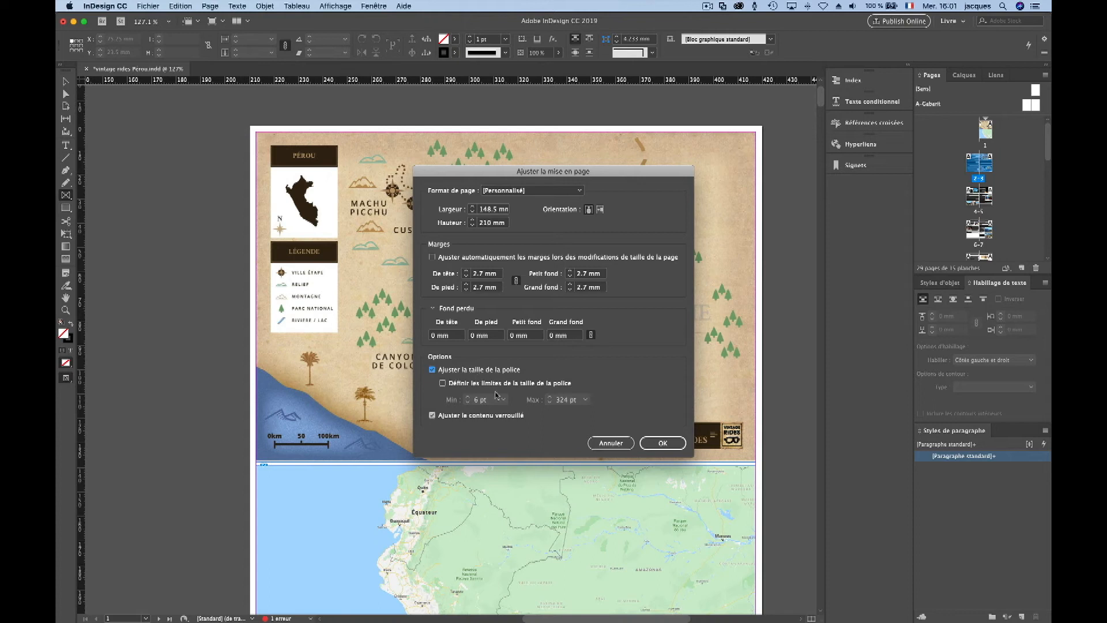
{"action": "left_click", "coordinate": [477, 385]}
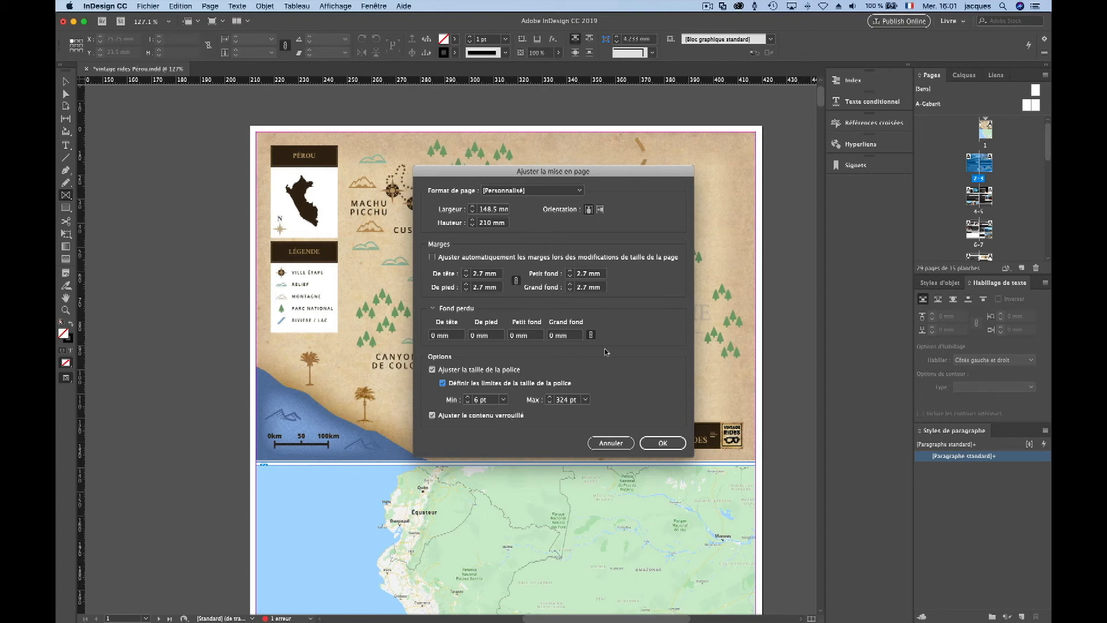
{"action": "left_click", "coordinate": [657, 443]}
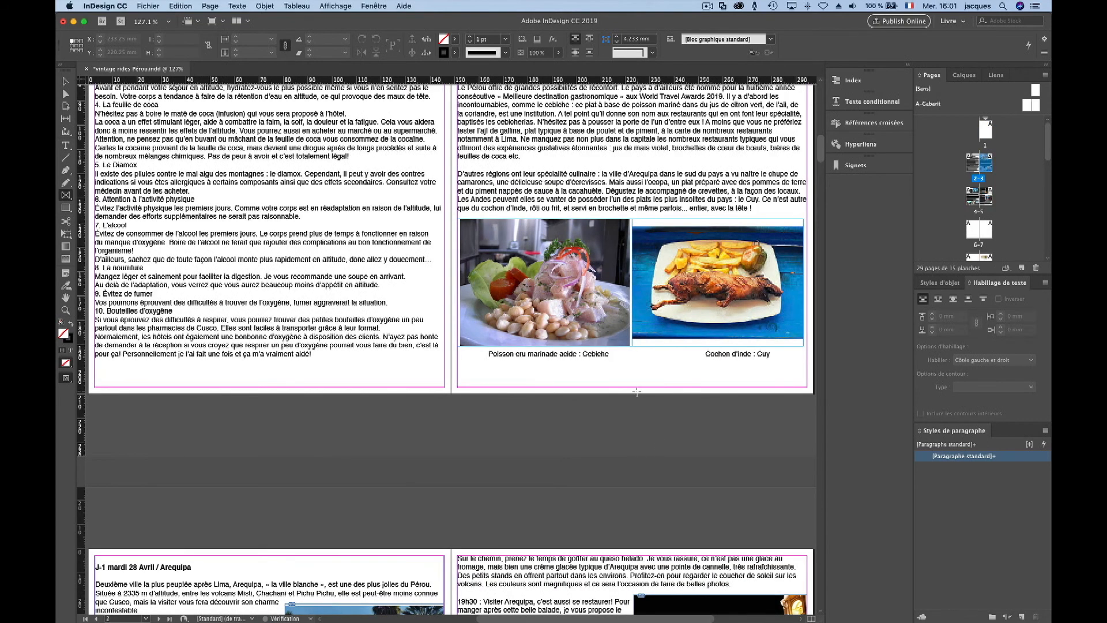
- Open the booklet's print settings and confirm A4 portrait paper at 100 % scale
{"action": "left_click", "coordinate": [149, 7]}
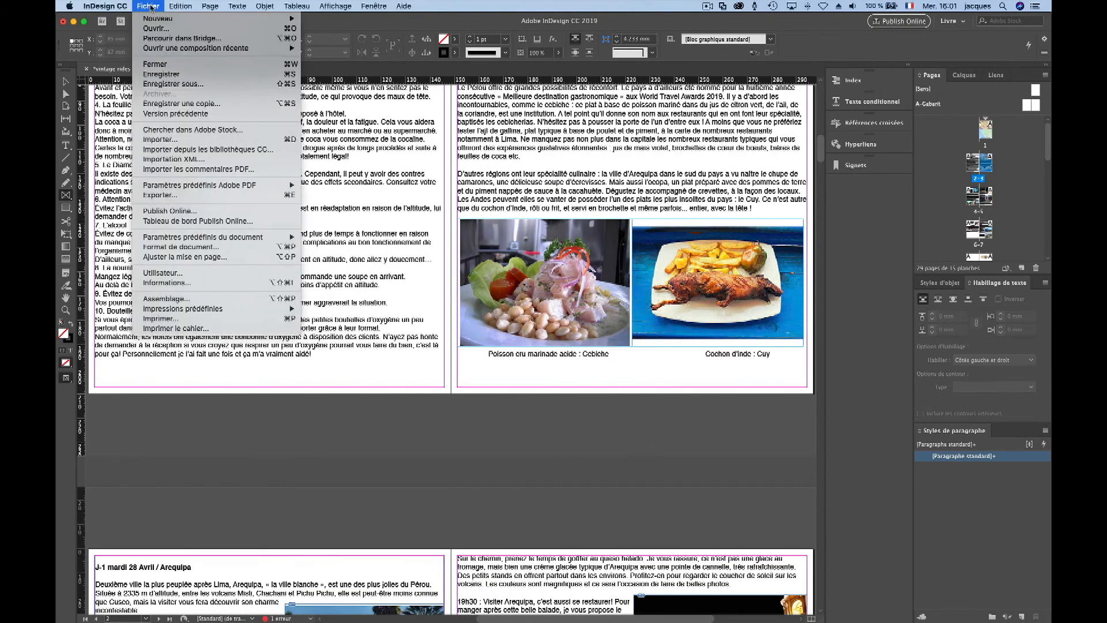
{"action": "left_click", "coordinate": [141, 330]}
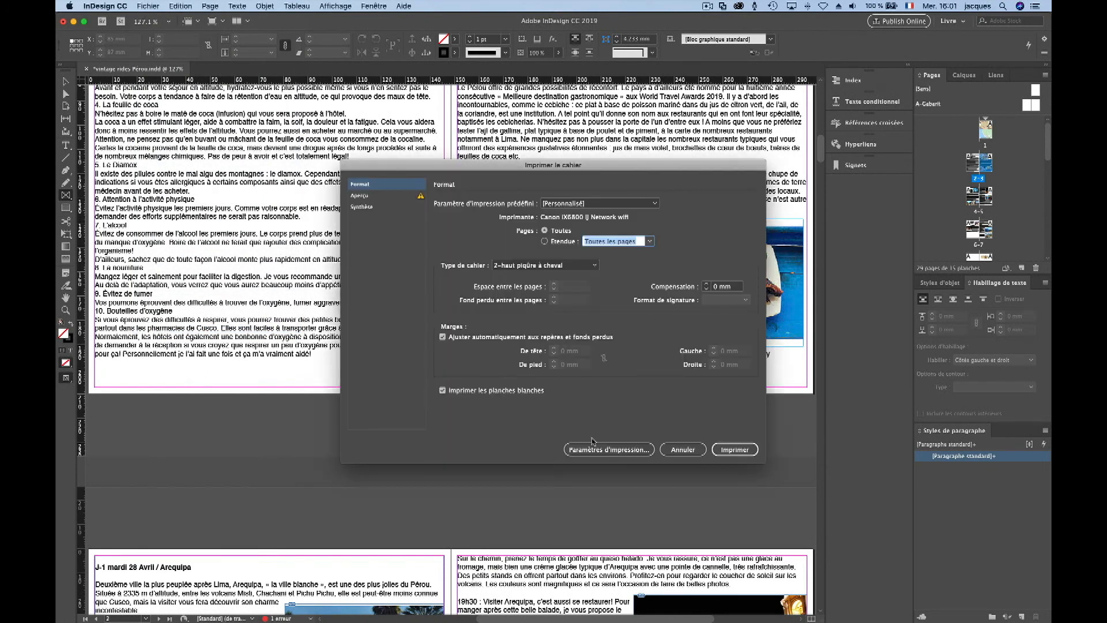
{"action": "left_click", "coordinate": [605, 453]}
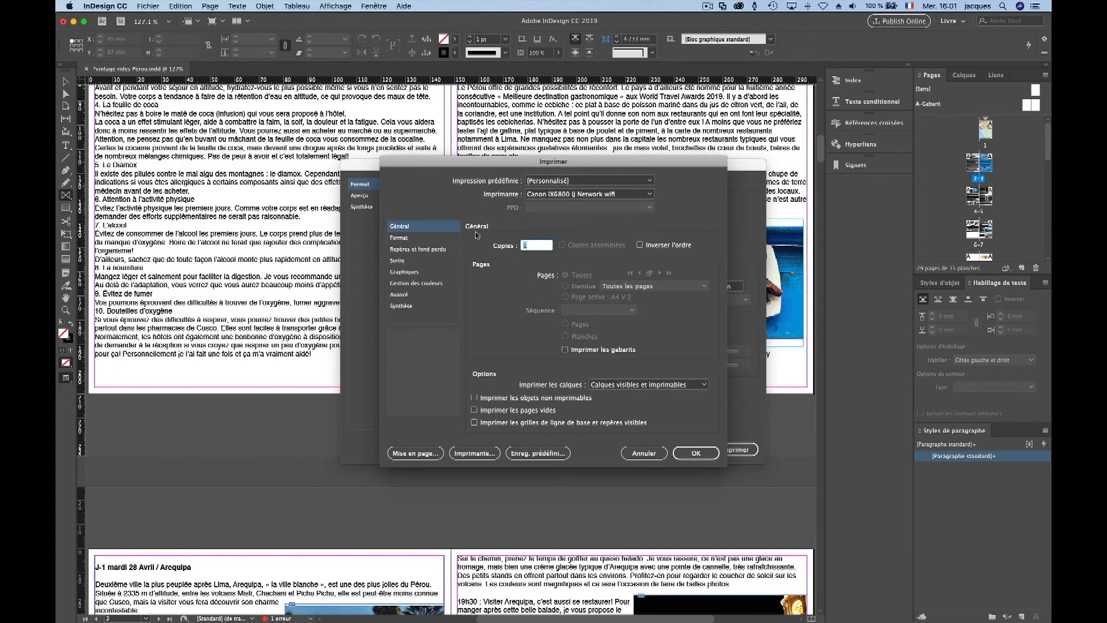
{"action": "left_click", "coordinate": [427, 239]}
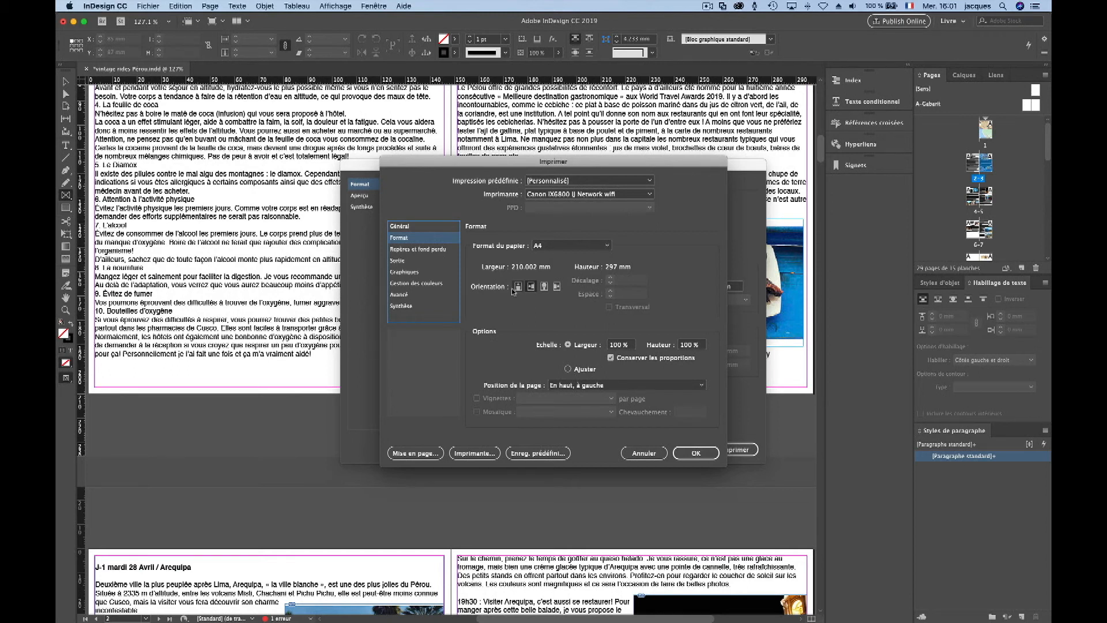
{"action": "left_click", "coordinate": [692, 454]}
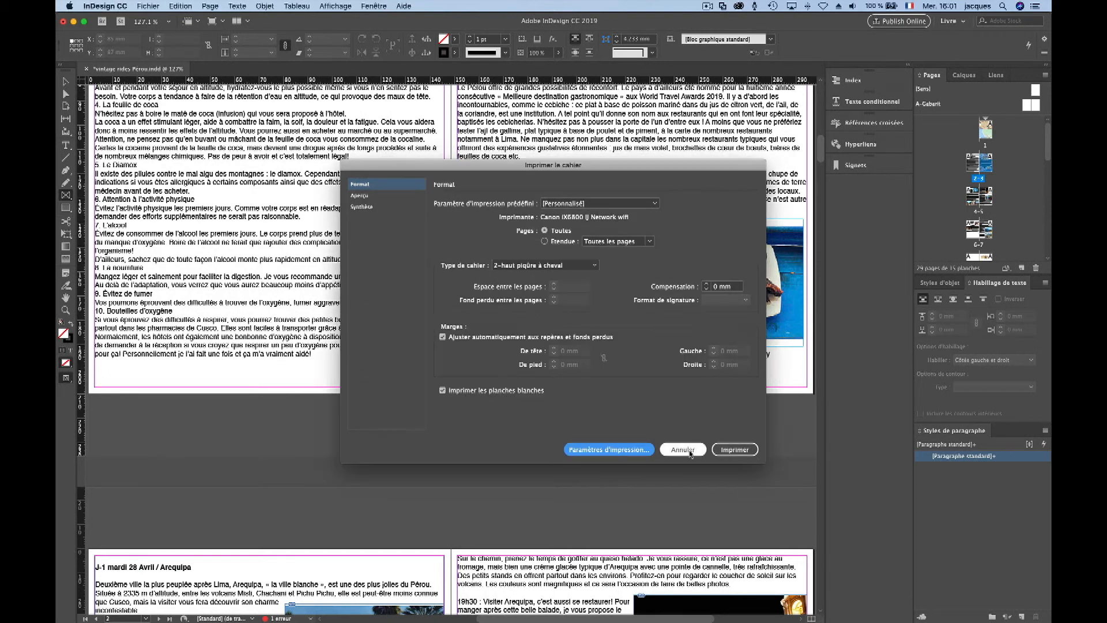
- Preview the booklet's imposition and examine how pages are paired on sheets 1 to 10
{"action": "left_click", "coordinate": [360, 196]}
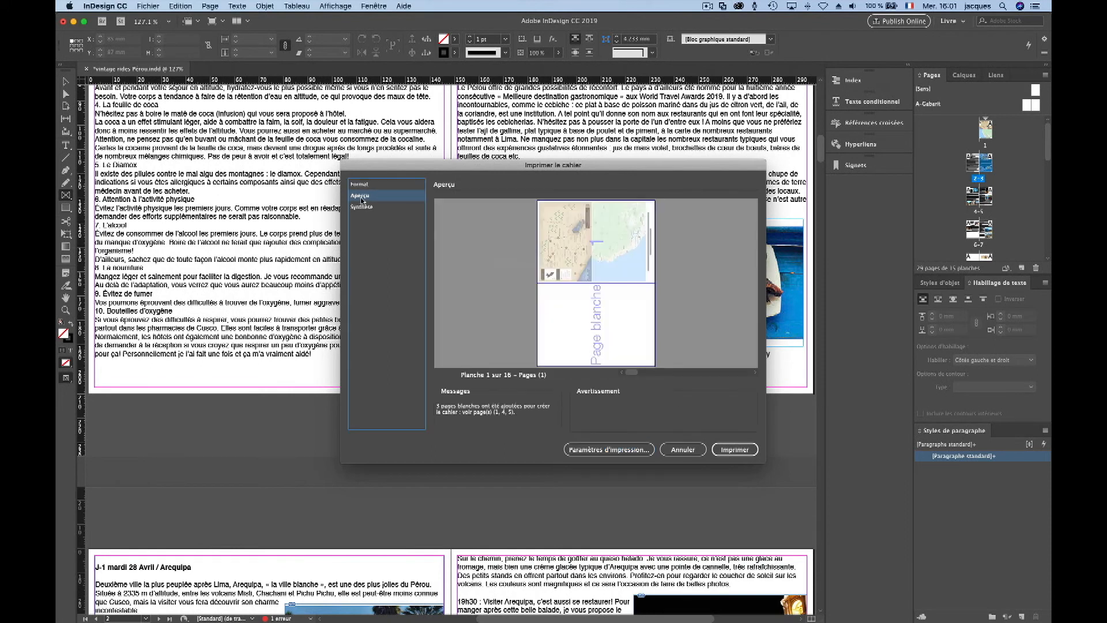
{"action": "left_click", "coordinate": [755, 374]}
{"action": "left_click", "coordinate": [755, 374]}
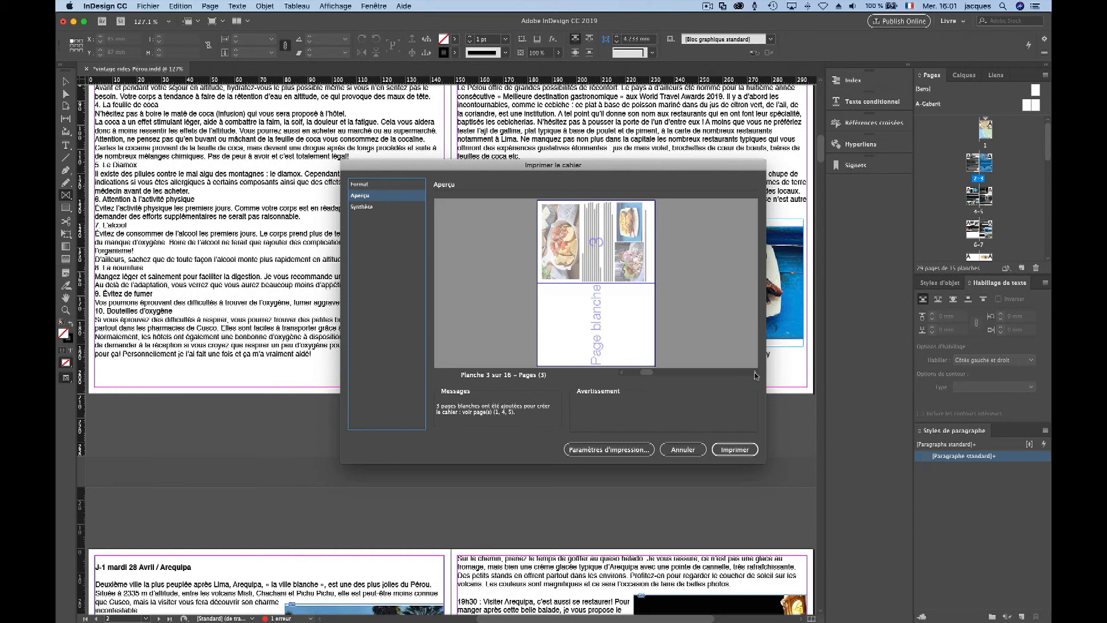
{"action": "left_click", "coordinate": [621, 374]}
{"action": "left_click", "coordinate": [754, 374]}
{"action": "left_click", "coordinate": [755, 375]}
{"action": "left_click", "coordinate": [755, 375]}
{"action": "left_click", "coordinate": [755, 374]}
{"action": "left_click", "coordinate": [754, 375]}
{"action": "left_click", "coordinate": [754, 375]}
{"action": "left_click", "coordinate": [755, 375]}
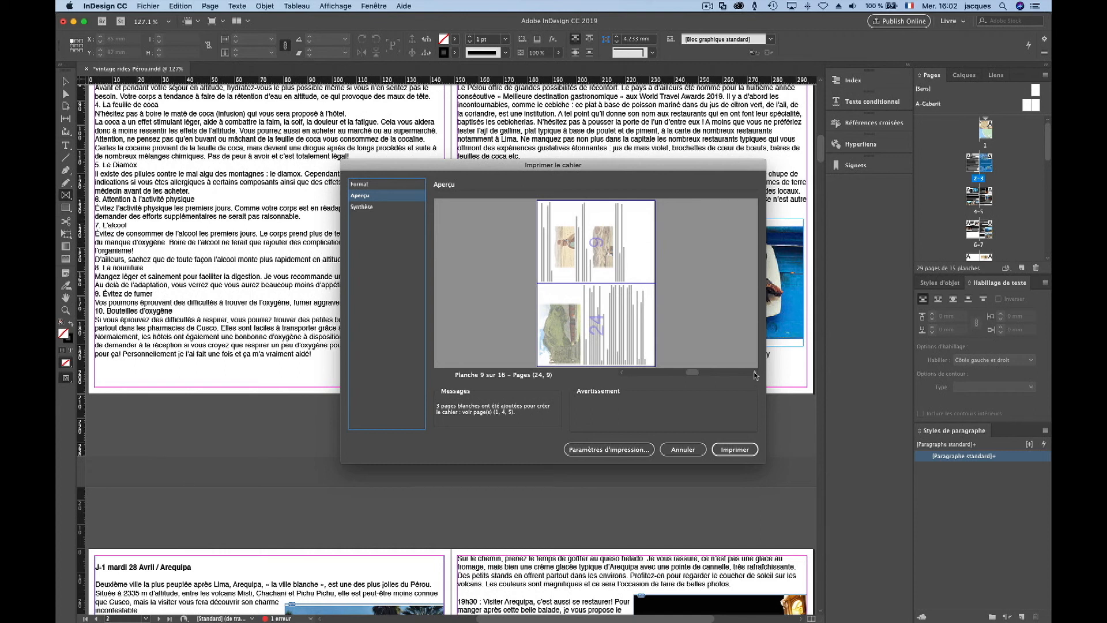
{"action": "left_click", "coordinate": [754, 374]}
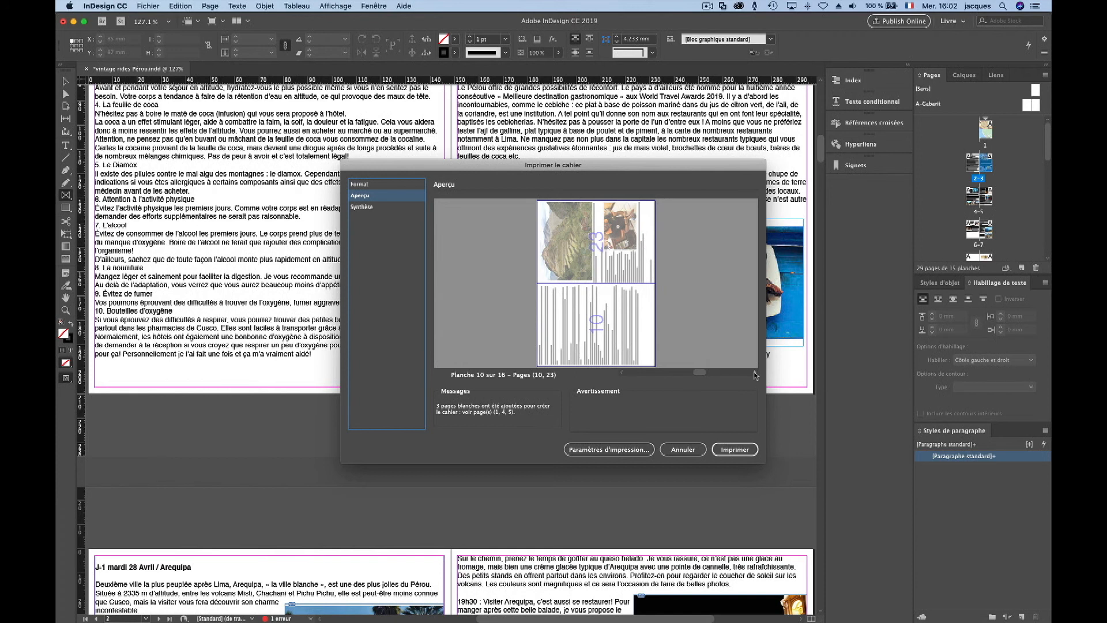
- Return the booklet preview to the first sheet and examine the page pairing again up to sheet 4
{"action": "left_click", "coordinate": [731, 453]}
{"action": "left_click_drag", "start_coordinate": [700, 373], "coordinate": [618, 375]}
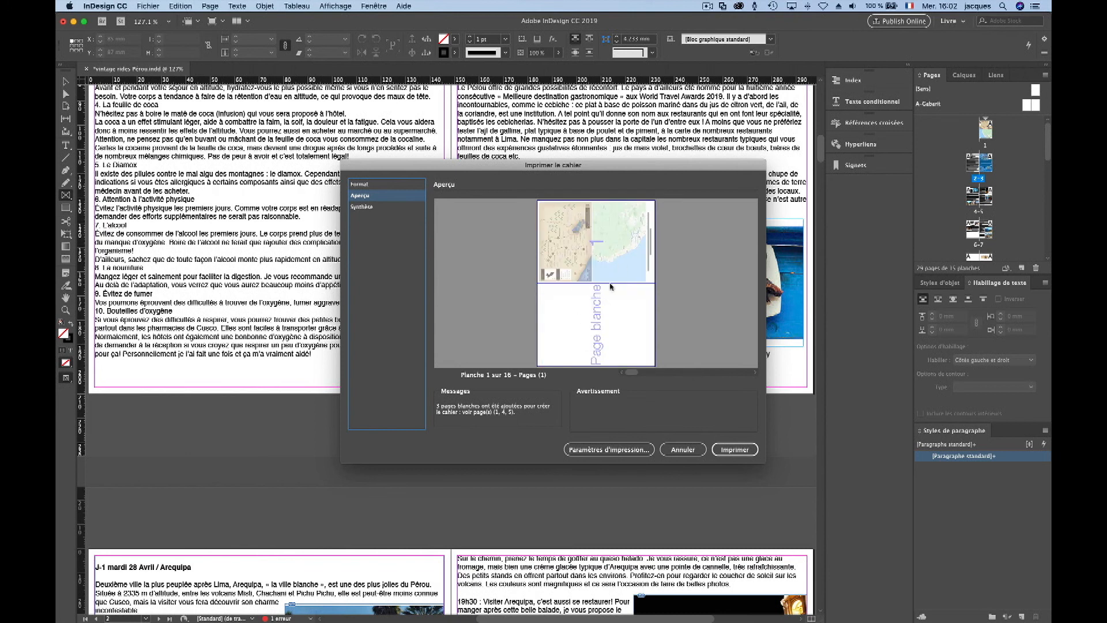
{"action": "left_click", "coordinate": [755, 375]}
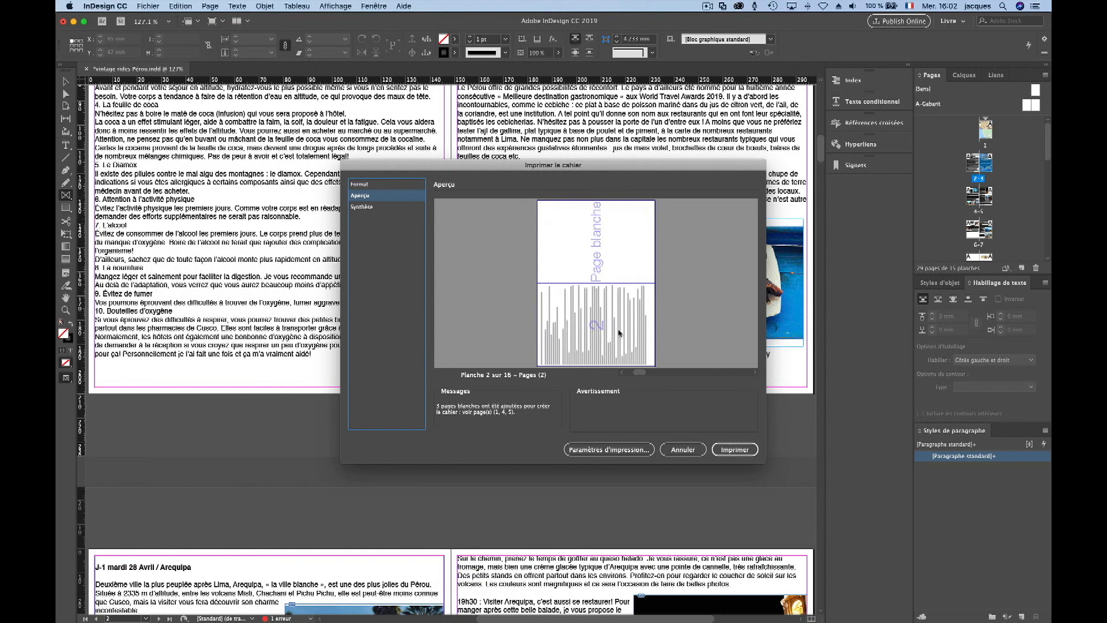
{"action": "left_click", "coordinate": [754, 374]}
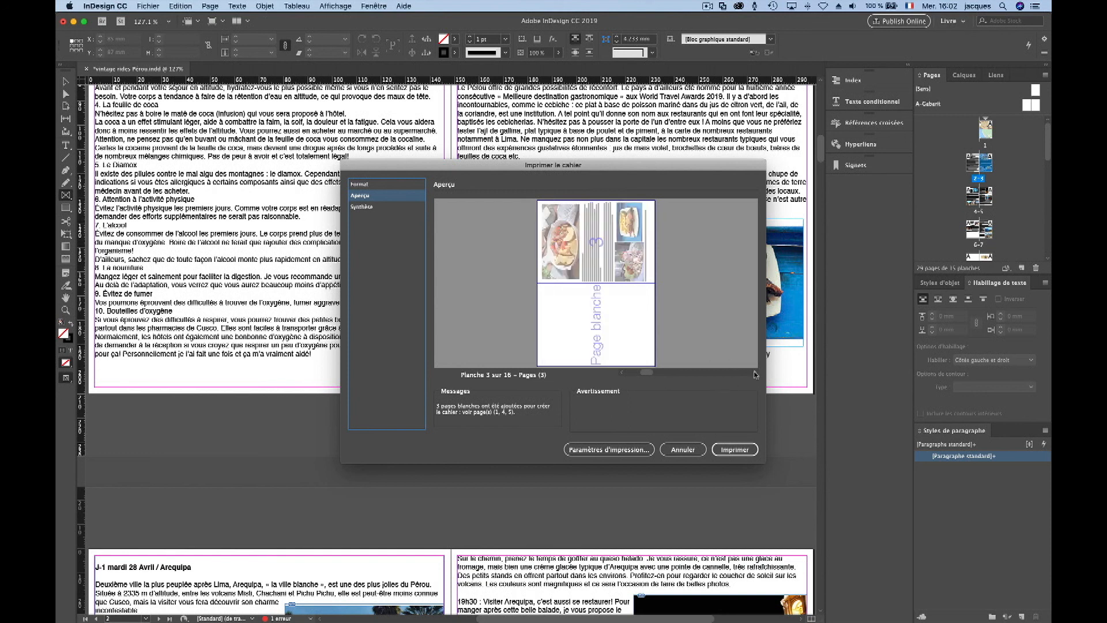
{"action": "left_click", "coordinate": [754, 375]}
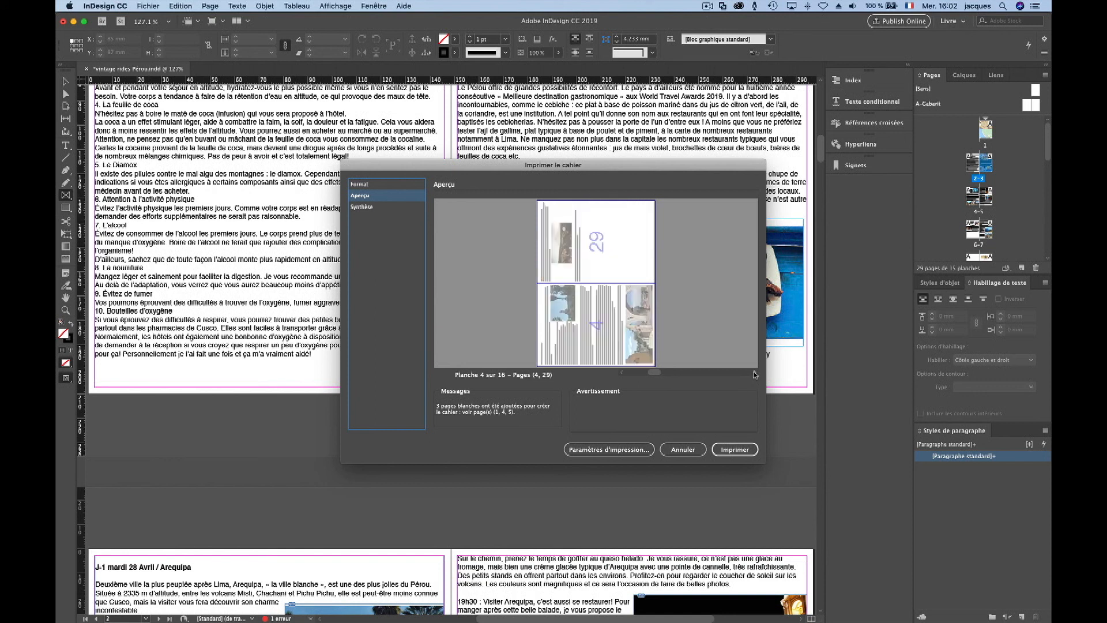